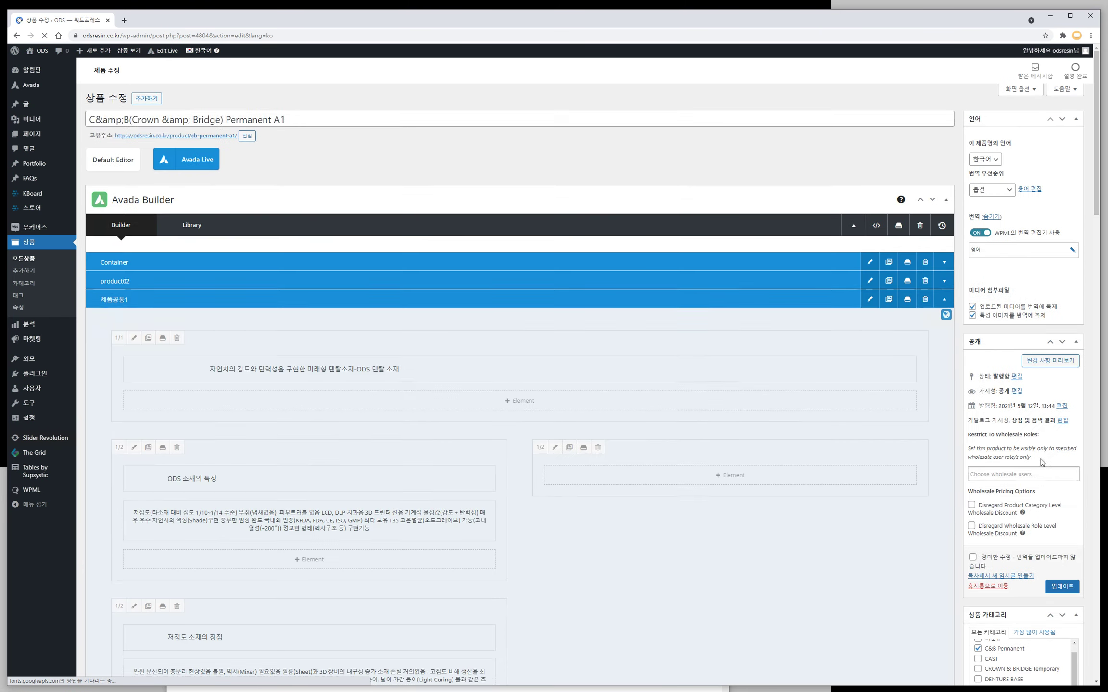
# Move the product category box above the publish box in the product editor, keeping C&B Permanent selected.
pyautogui.scroll(-4, 1025, 503)
pyautogui.moveTo(1006, 442); pyautogui.dragTo(1004, 171)
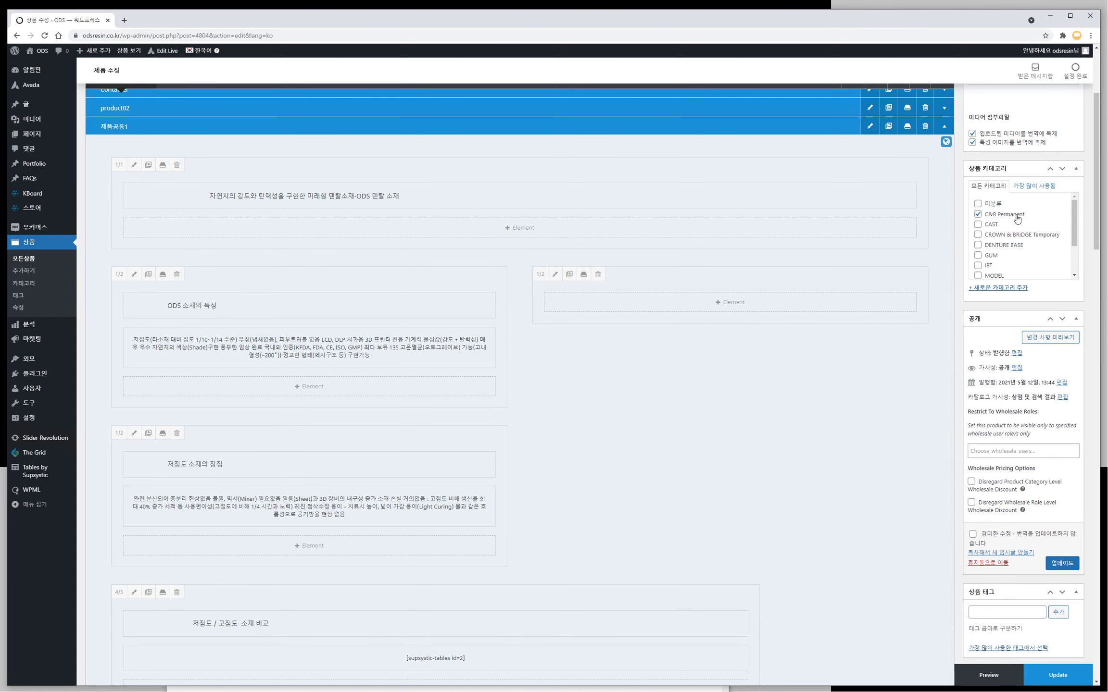
pyautogui.click(978, 215)
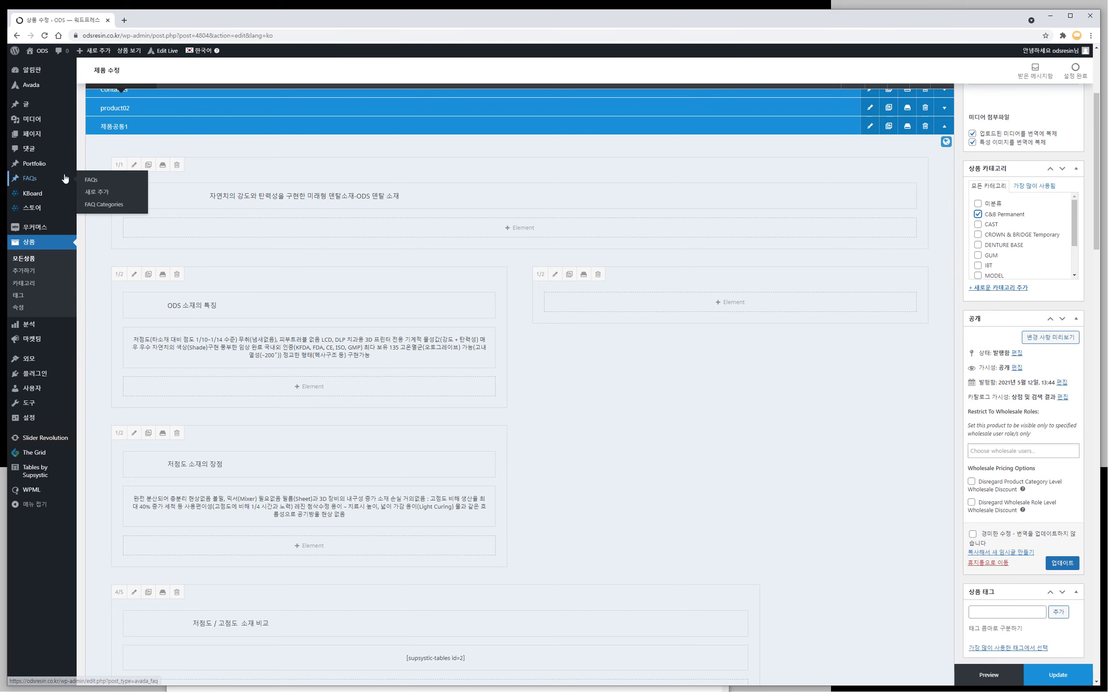
# Leave the product editor and open the product category management page.
pyautogui.click(147, 84)
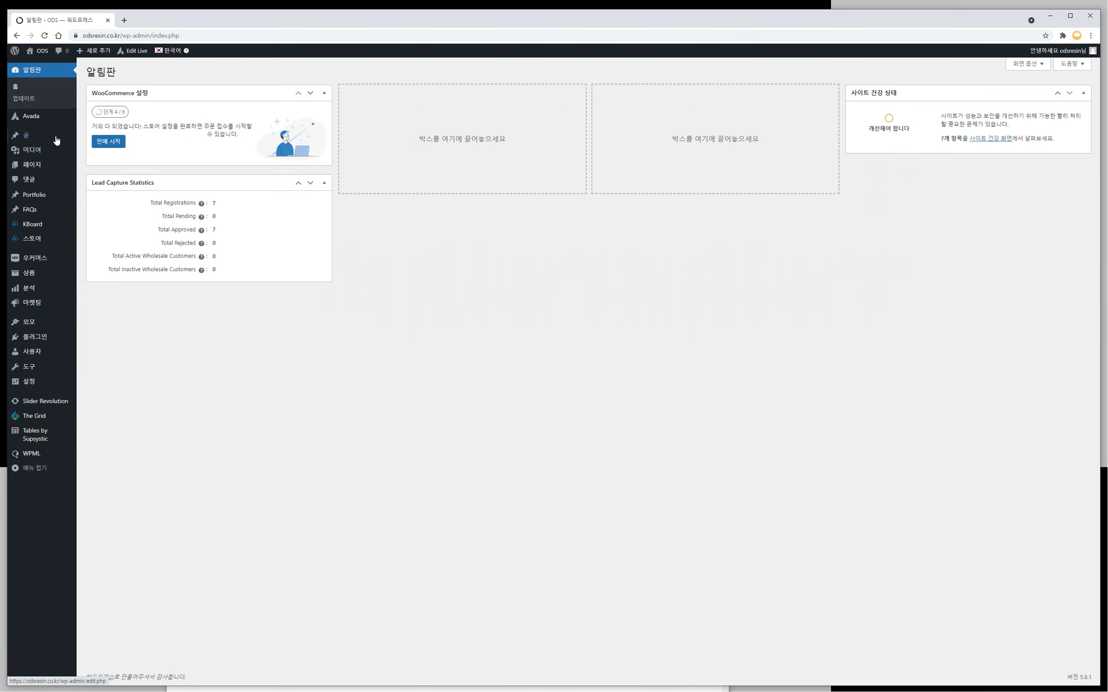
pyautogui.moveTo(25, 275)
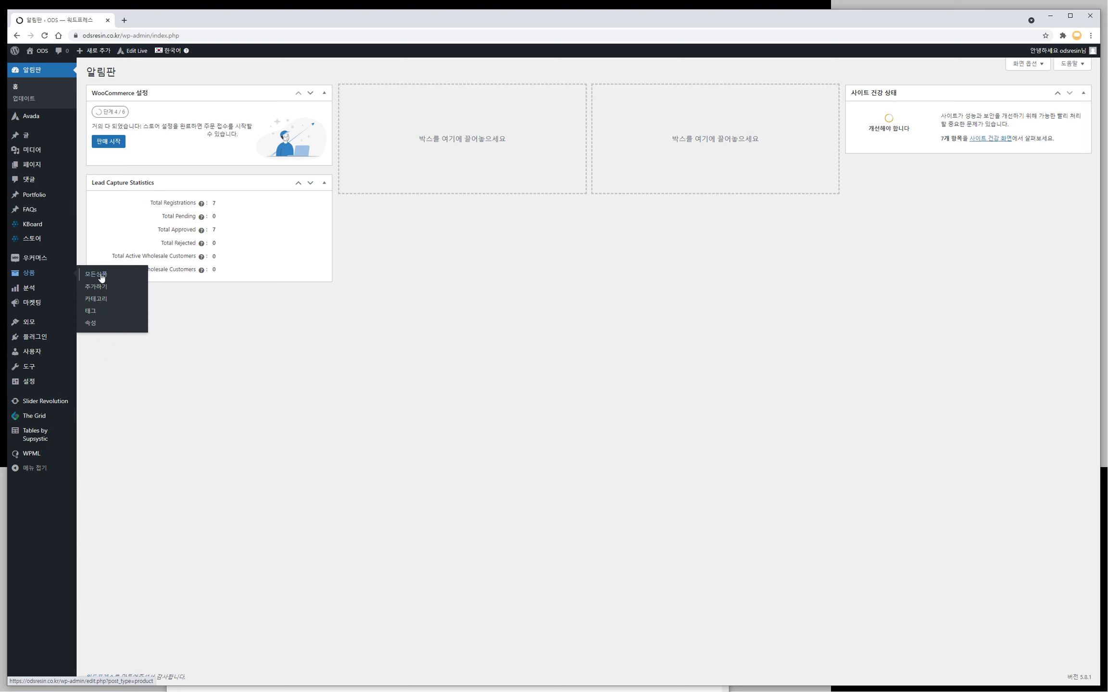
pyautogui.click(94, 300)
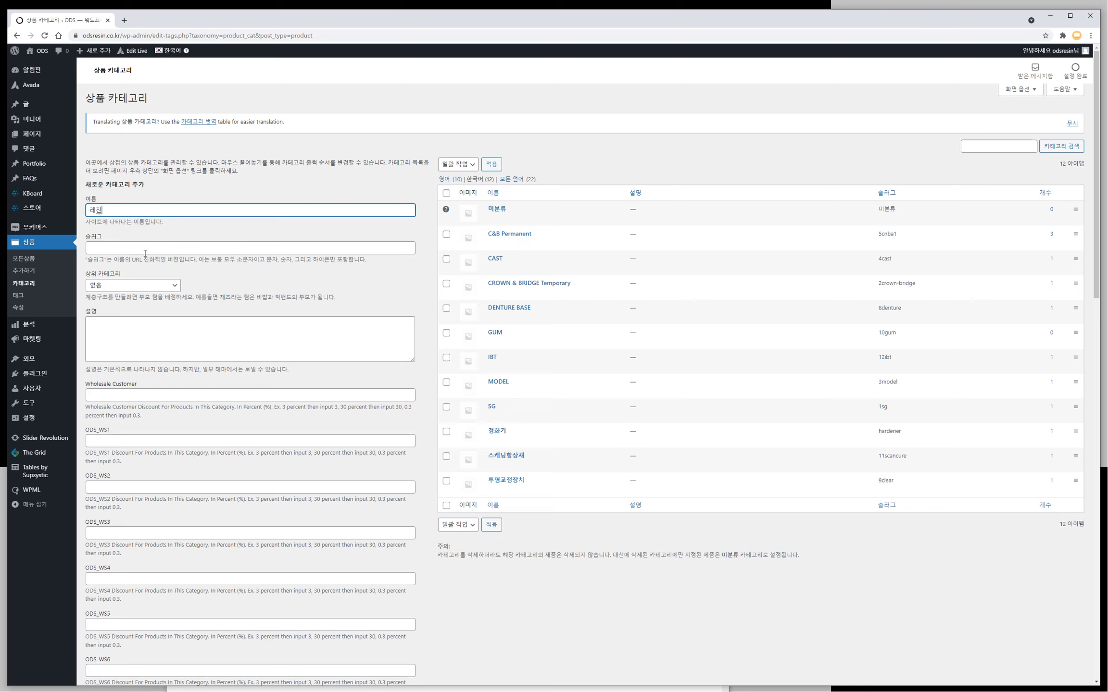
# Add a new product category named 레진 with the slug resin and no parent category.
pyautogui.click(108, 248)
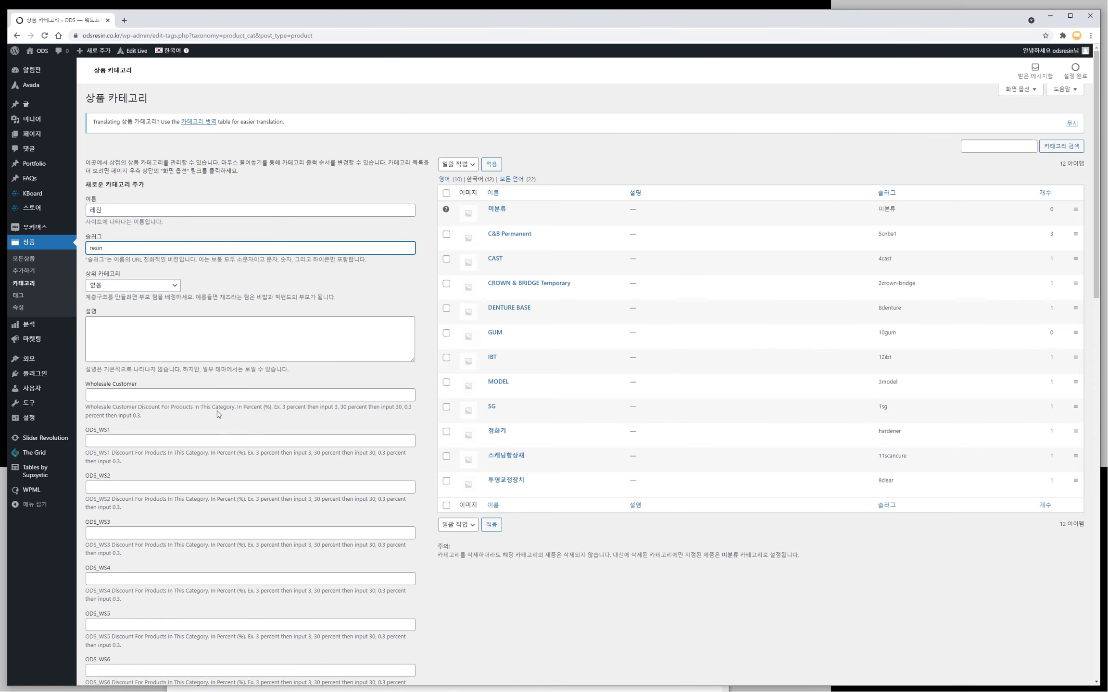
pyautogui.scroll(-8, 218, 411)
pyautogui.scroll(-3, 201, 416)
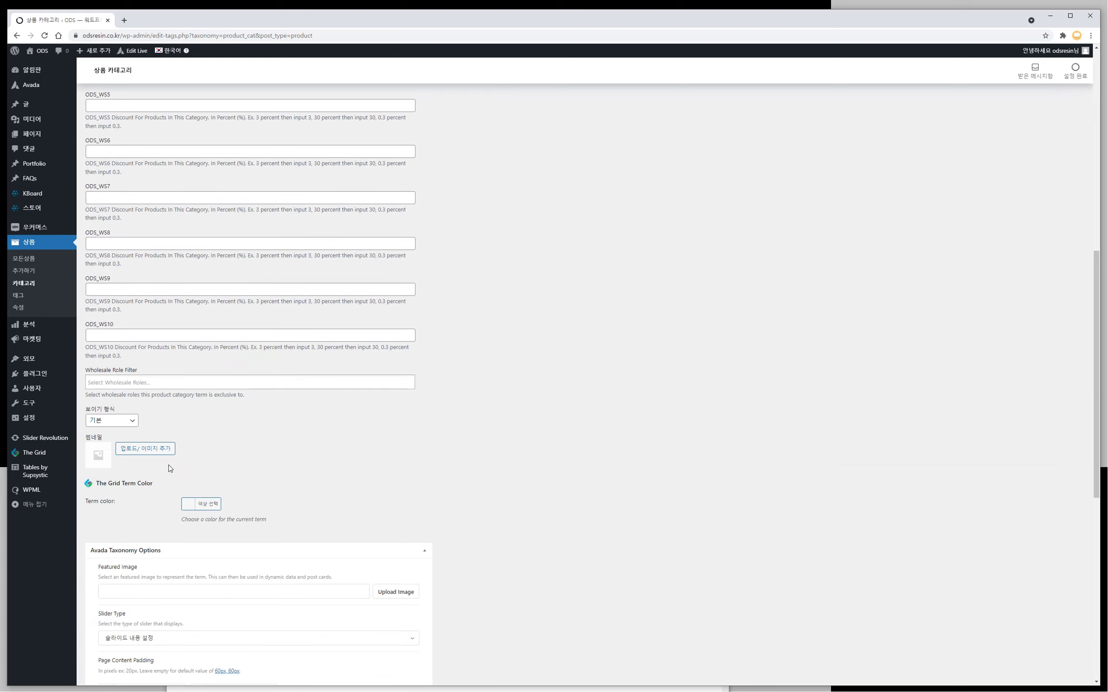
pyautogui.scroll(-10, 155, 479)
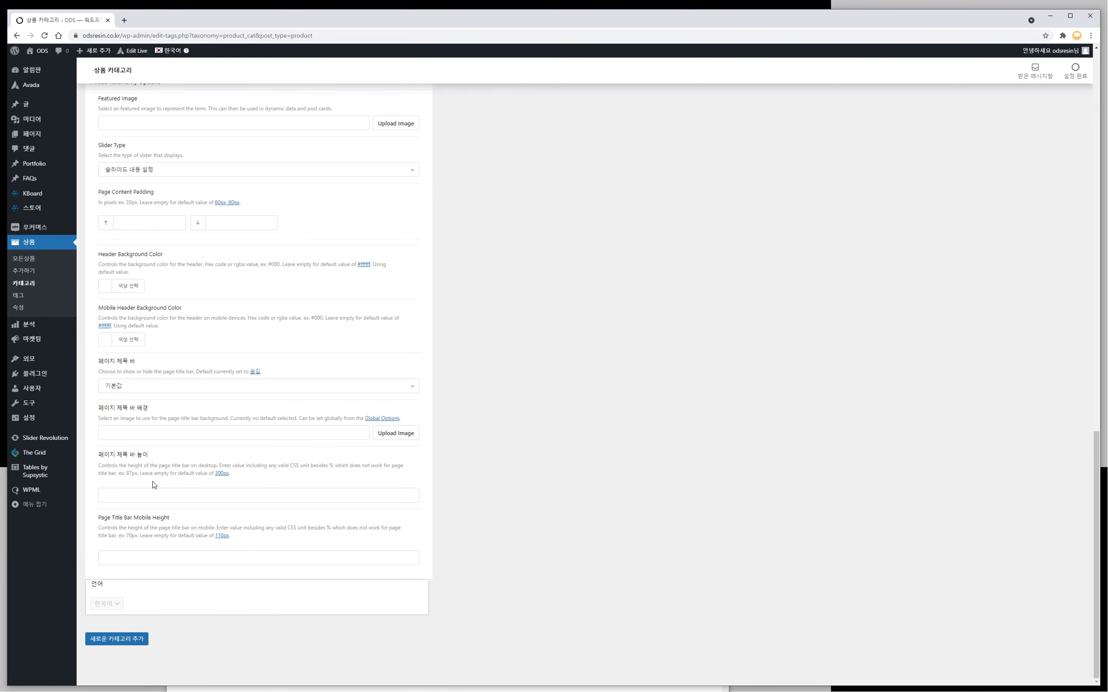
pyautogui.click(103, 641)
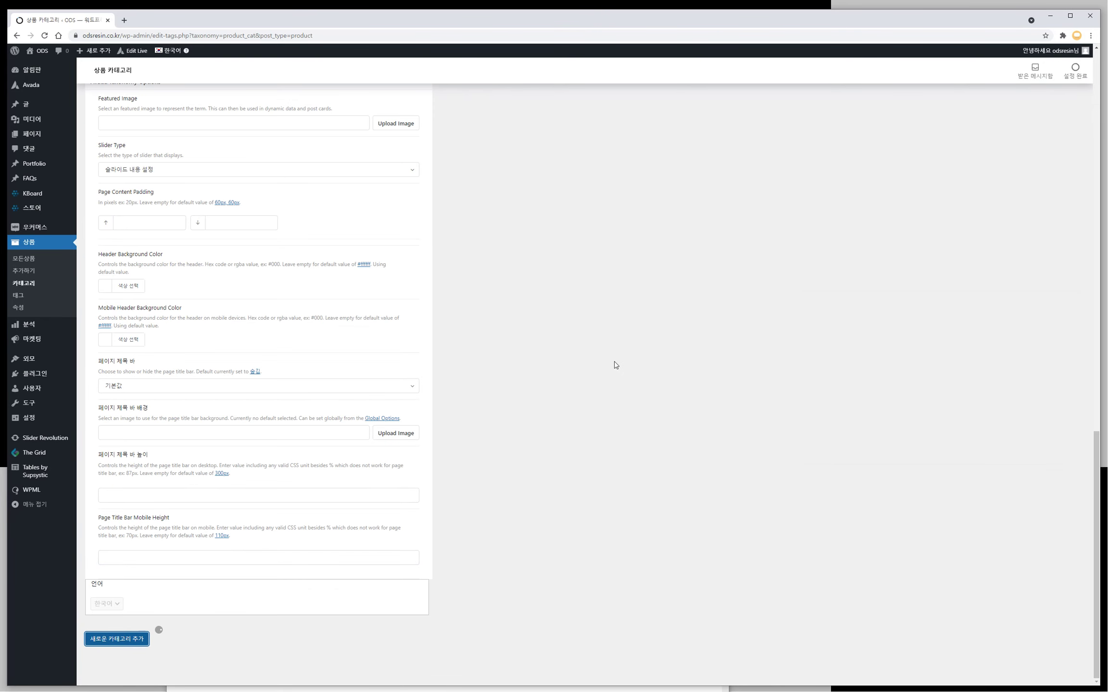
pyautogui.scroll(8, 616, 365)
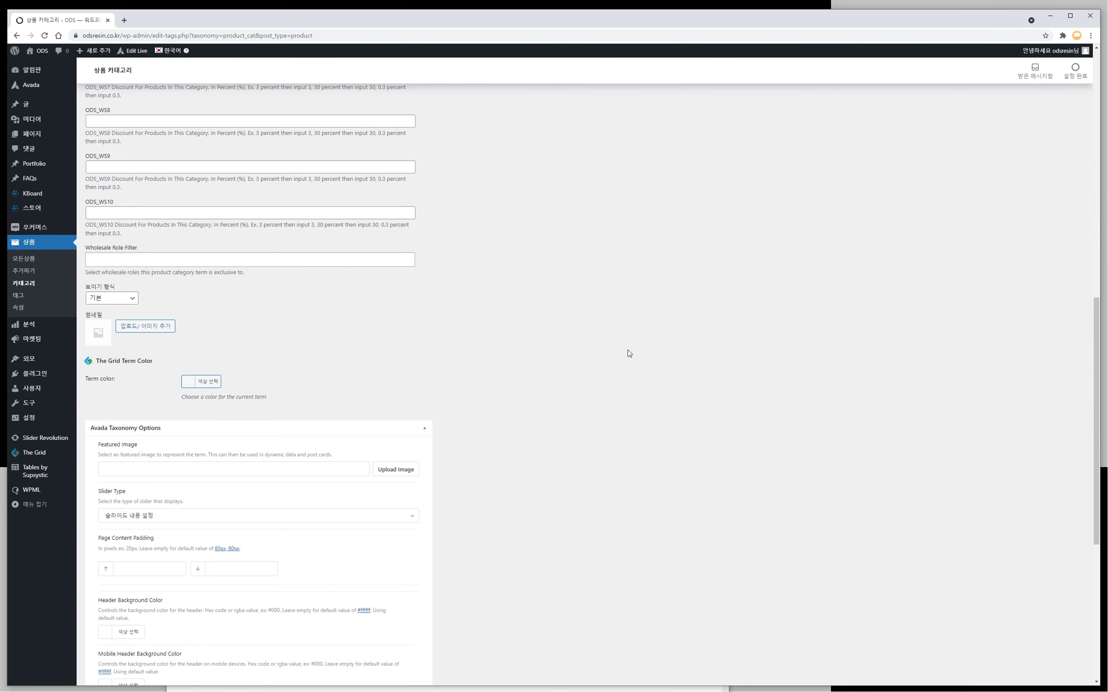
pyautogui.scroll(13, 712, 340)
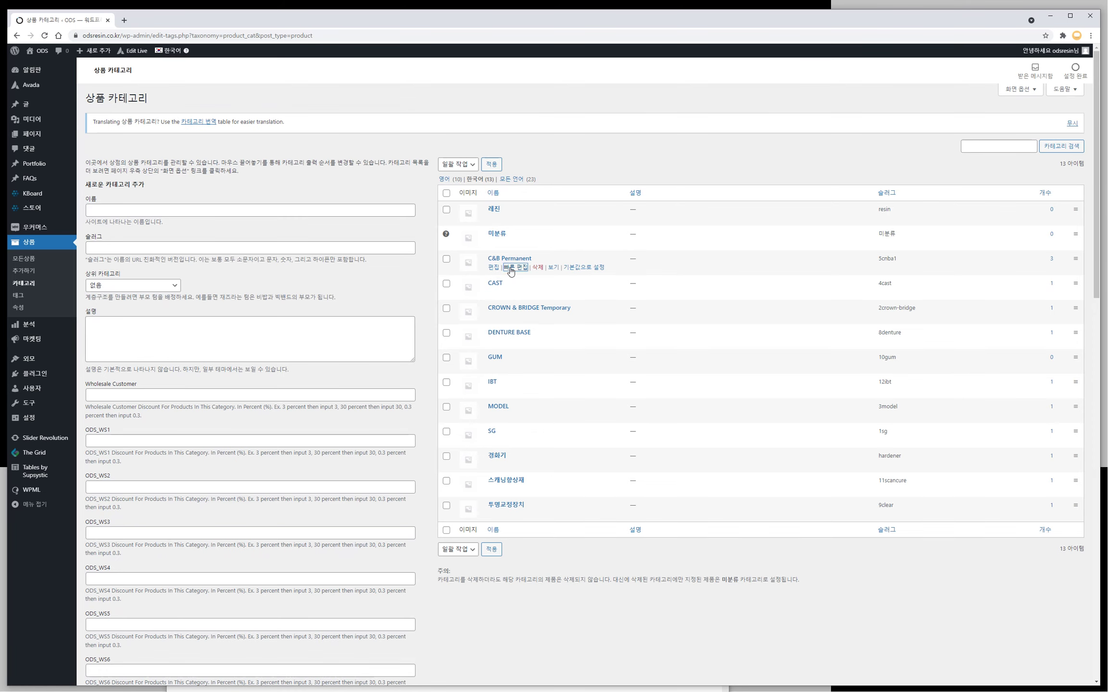
# Set the parent of the C&B Permanent category to 레진 and save the category.
pyautogui.click(510, 268)
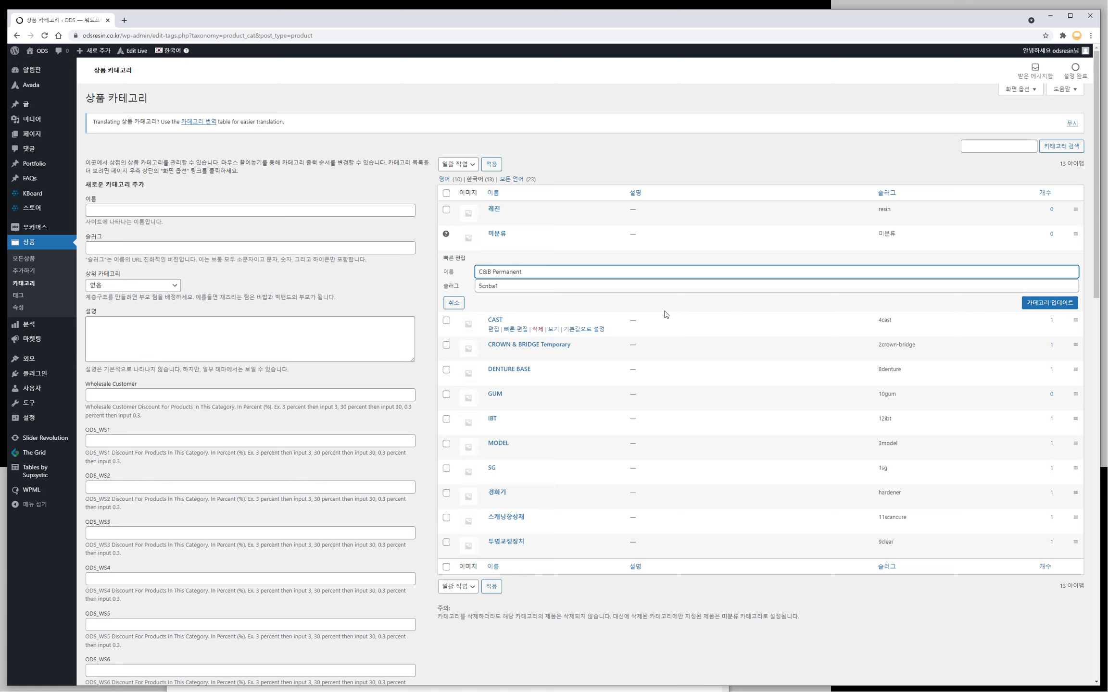
pyautogui.click(454, 302)
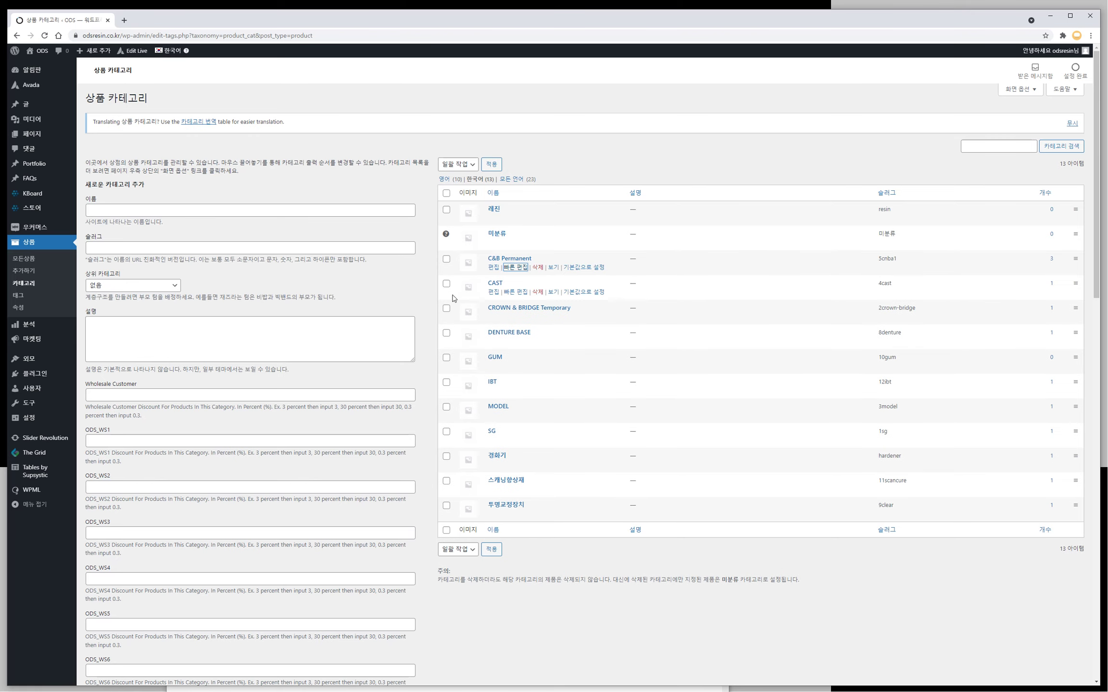
pyautogui.click(493, 268)
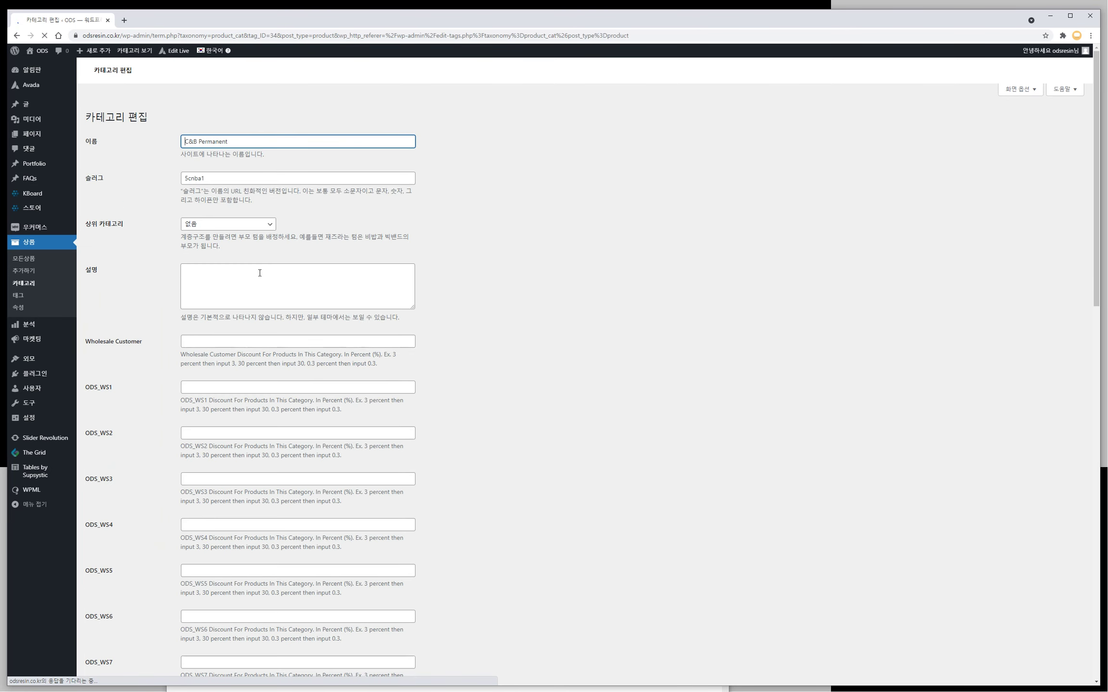
pyautogui.click(269, 289)
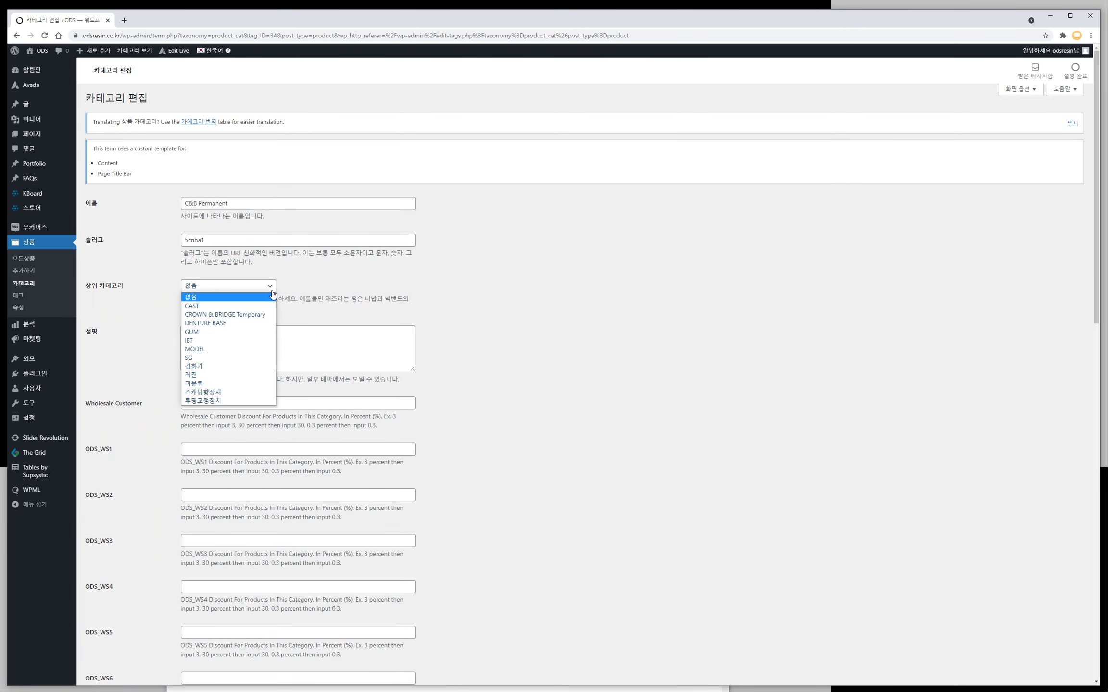
pyautogui.click(202, 375)
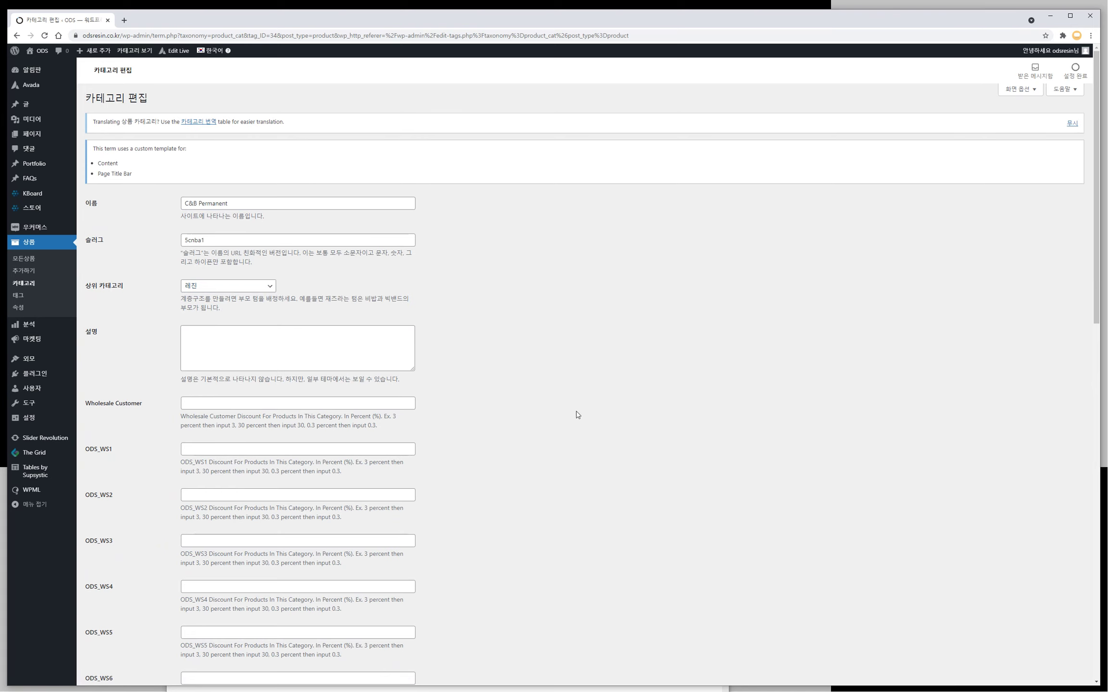
pyautogui.scroll(-12, 425, 447)
pyautogui.scroll(-1, 129, 631)
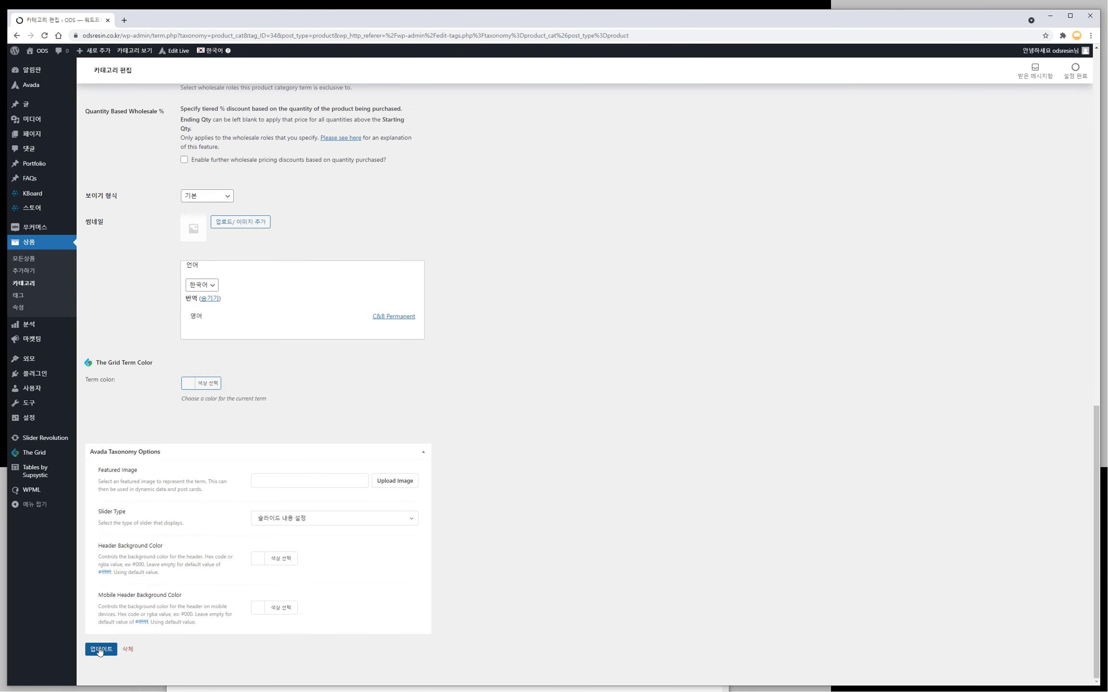
pyautogui.click(101, 649)
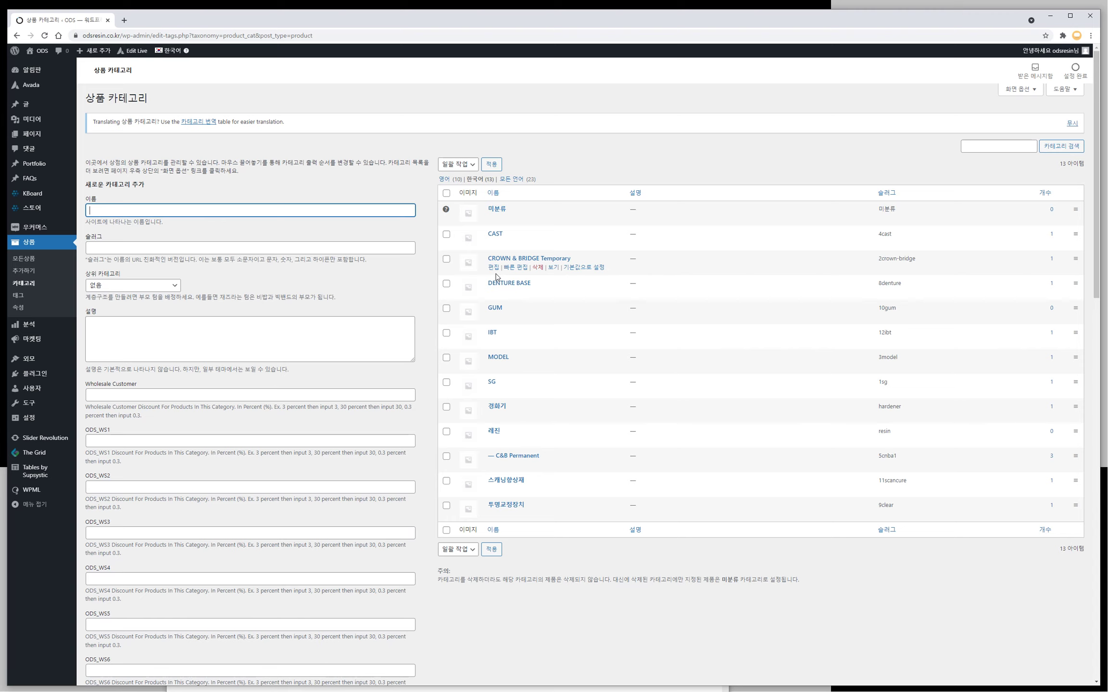
# Set the parent of the CROWN & BRIDGE Temporary category to 레진 and save the category.
pyautogui.click(493, 268)
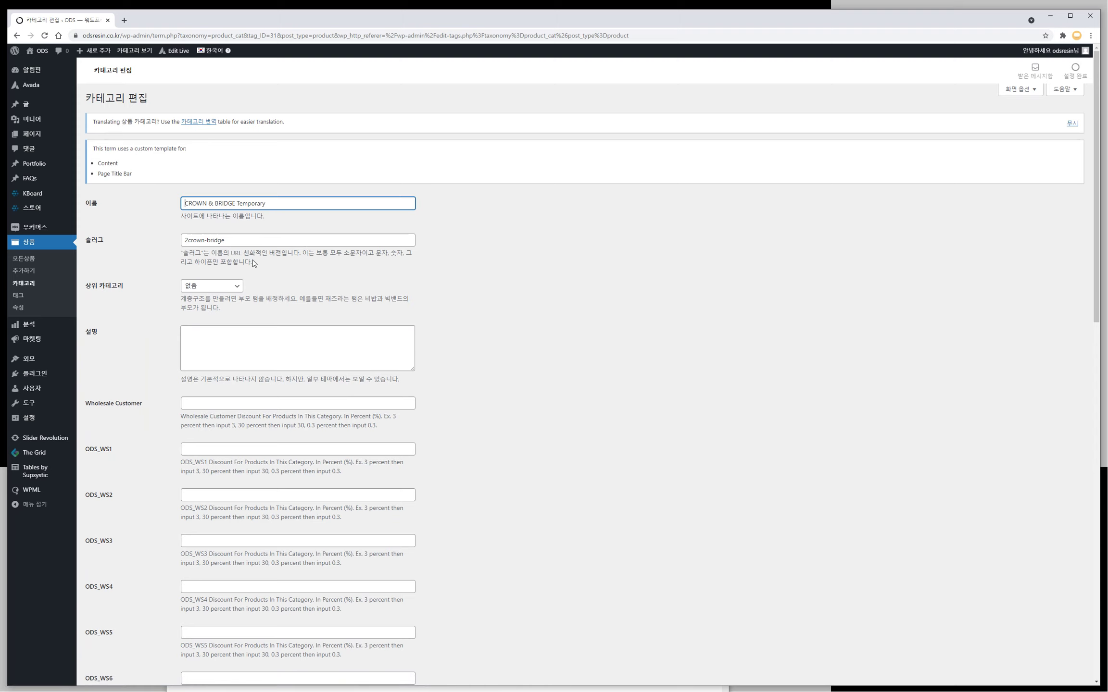
pyautogui.click(230, 289)
pyautogui.click(195, 367)
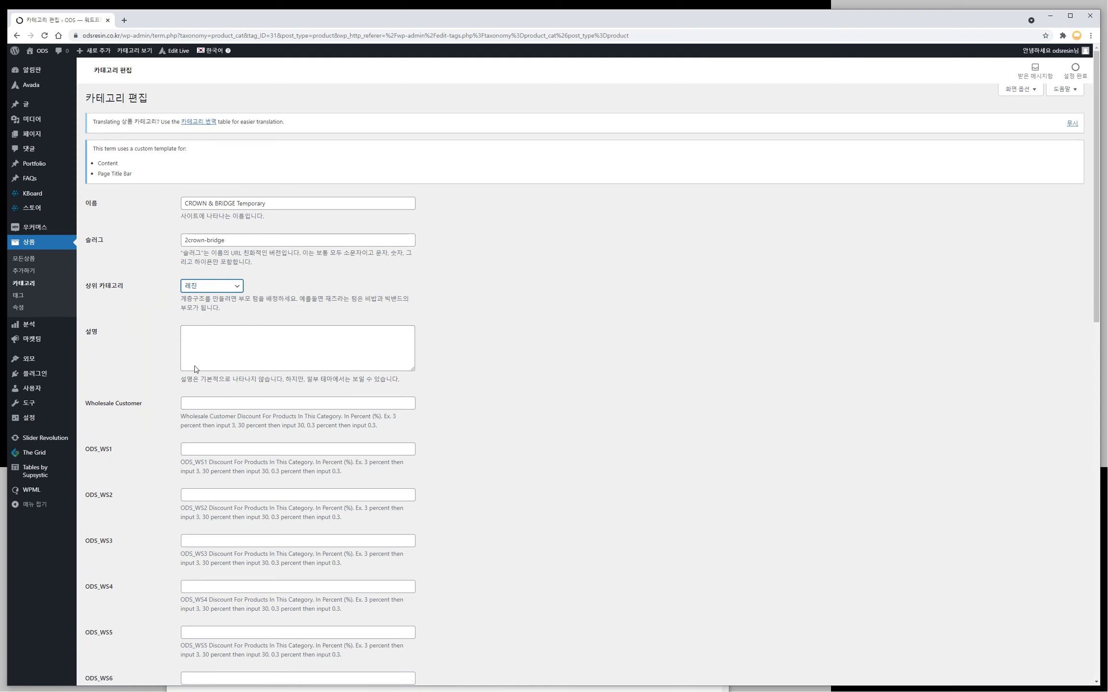
pyautogui.scroll(-15, 529, 460)
pyautogui.scroll(-1, 131, 628)
pyautogui.click(101, 649)
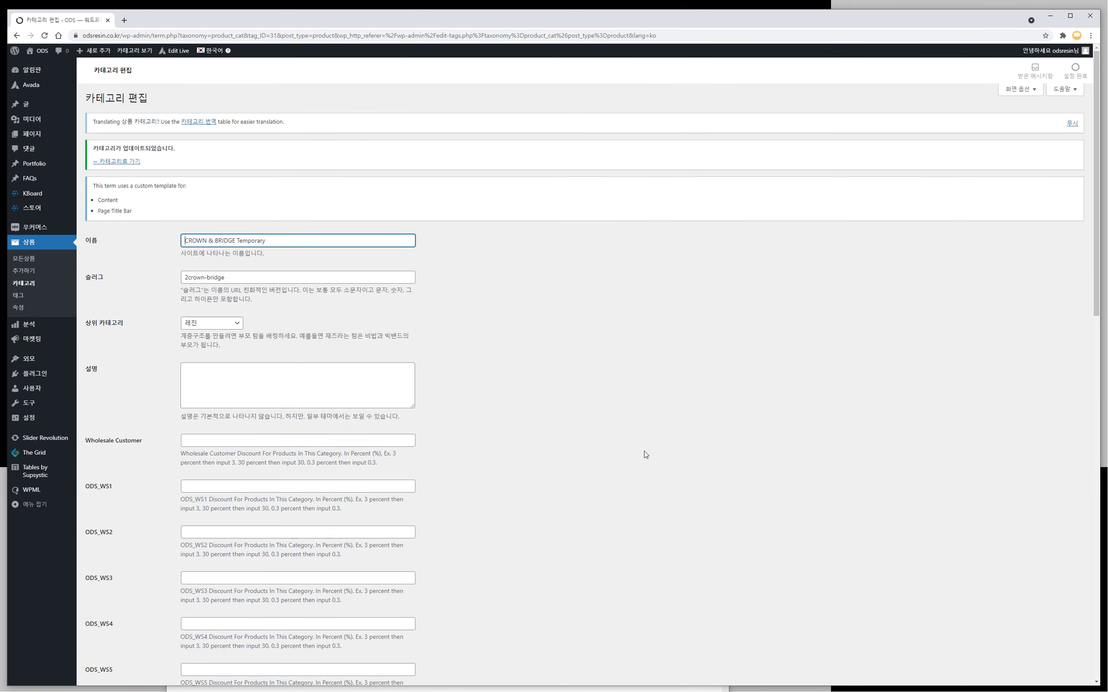
# Return to the product categories and add a new top-level category named 3D printer with the slug 3dprinter.
pyautogui.click(34, 284)
pyautogui.click(30, 285)
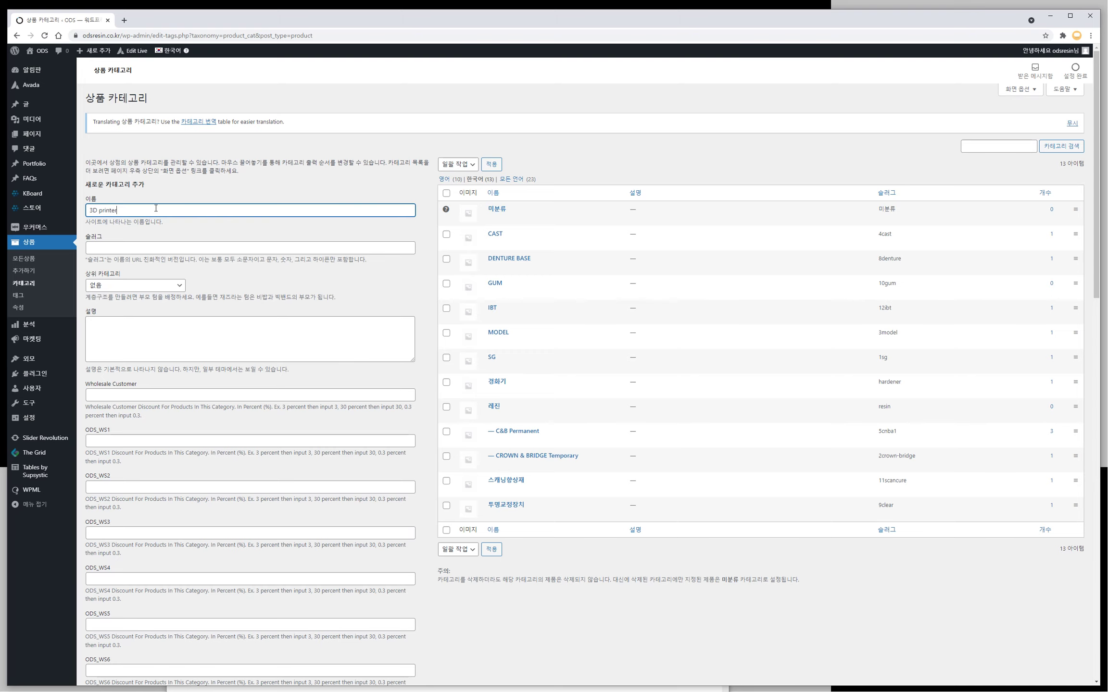
pyautogui.click(139, 245)
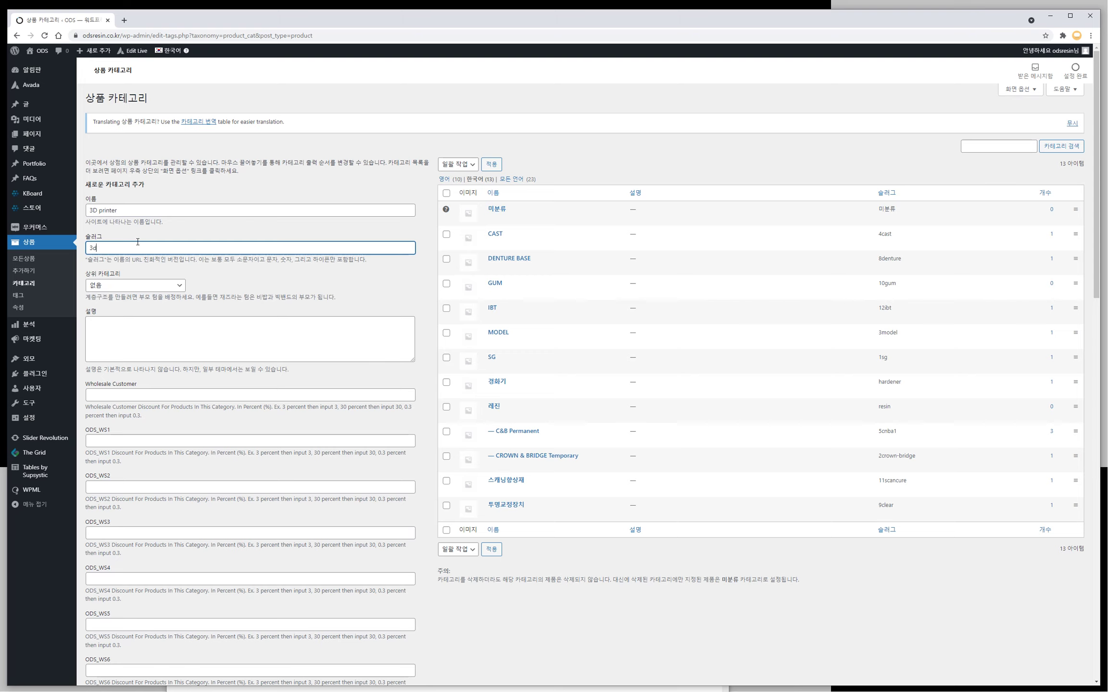
pyautogui.write('3dprinter')
pyautogui.click(127, 210)
pyautogui.tripleClick(127, 210)
pyautogui.click(130, 248)
pyautogui.scroll(-15, 201, 383)
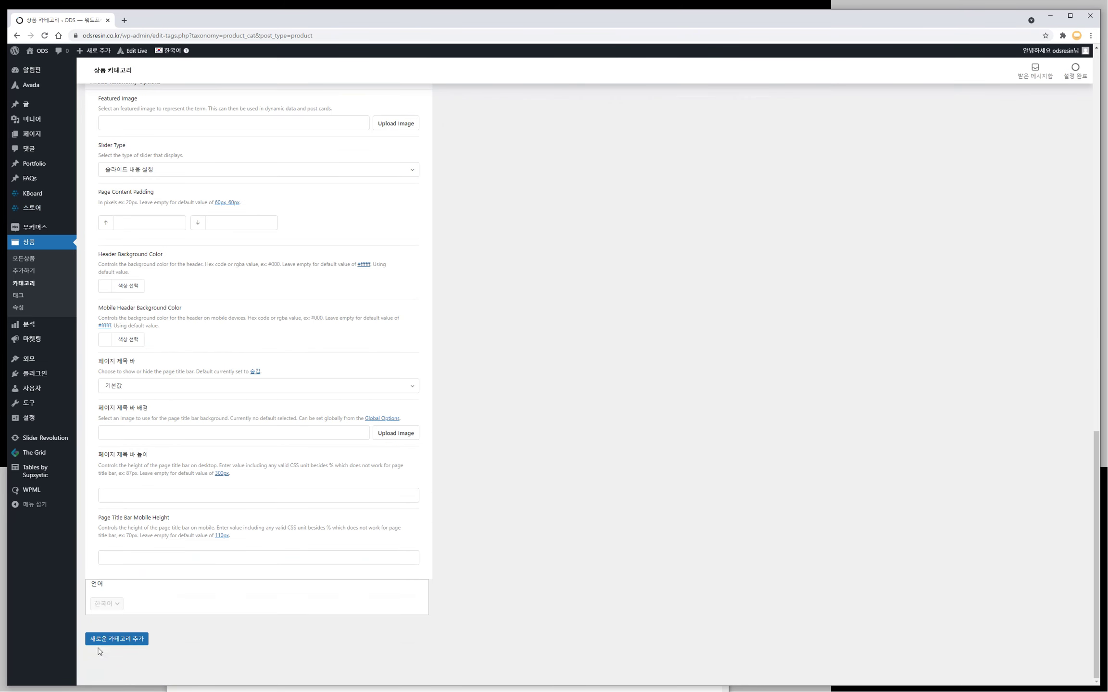
pyautogui.click(108, 640)
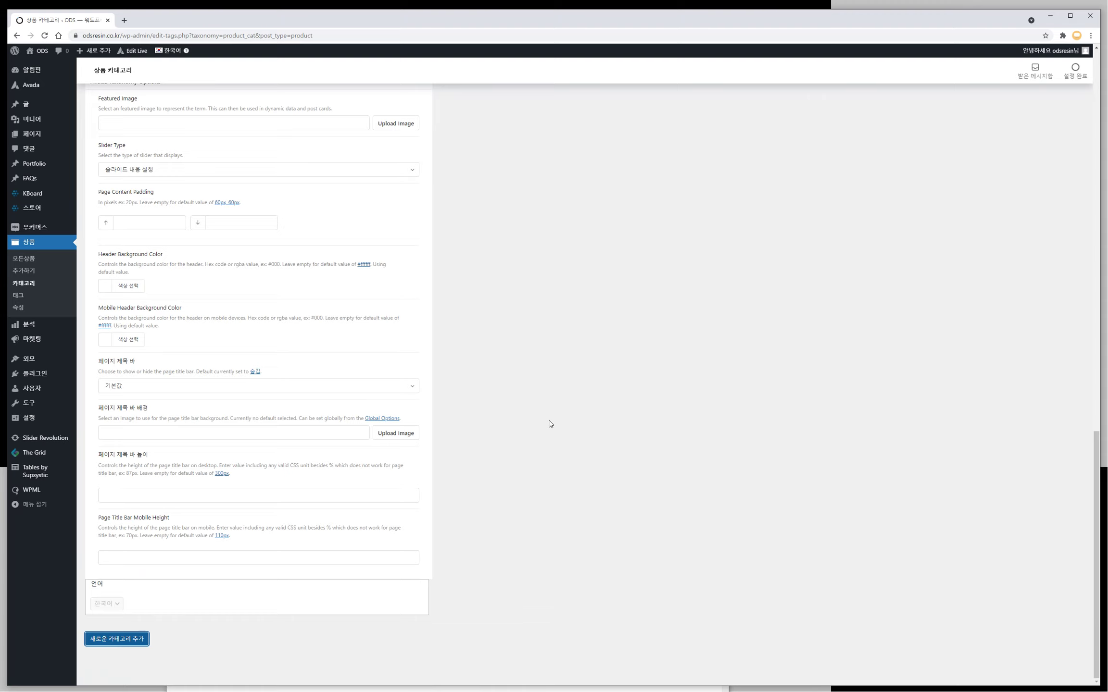
pyautogui.scroll(15, 550, 423)
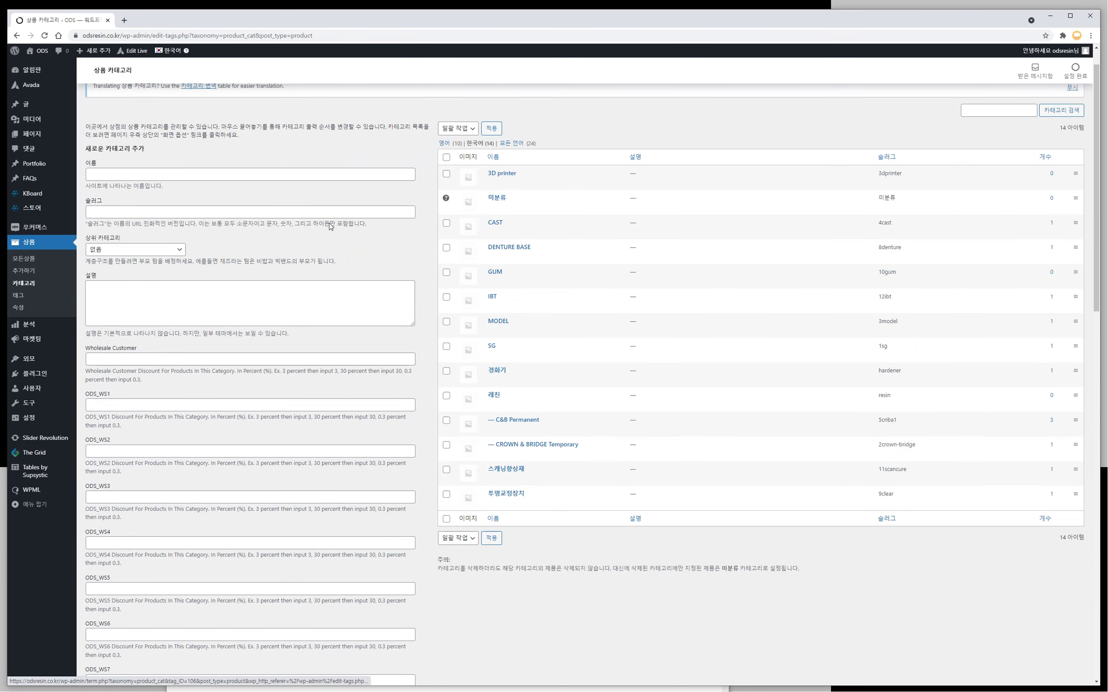
pyautogui.click(109, 171)
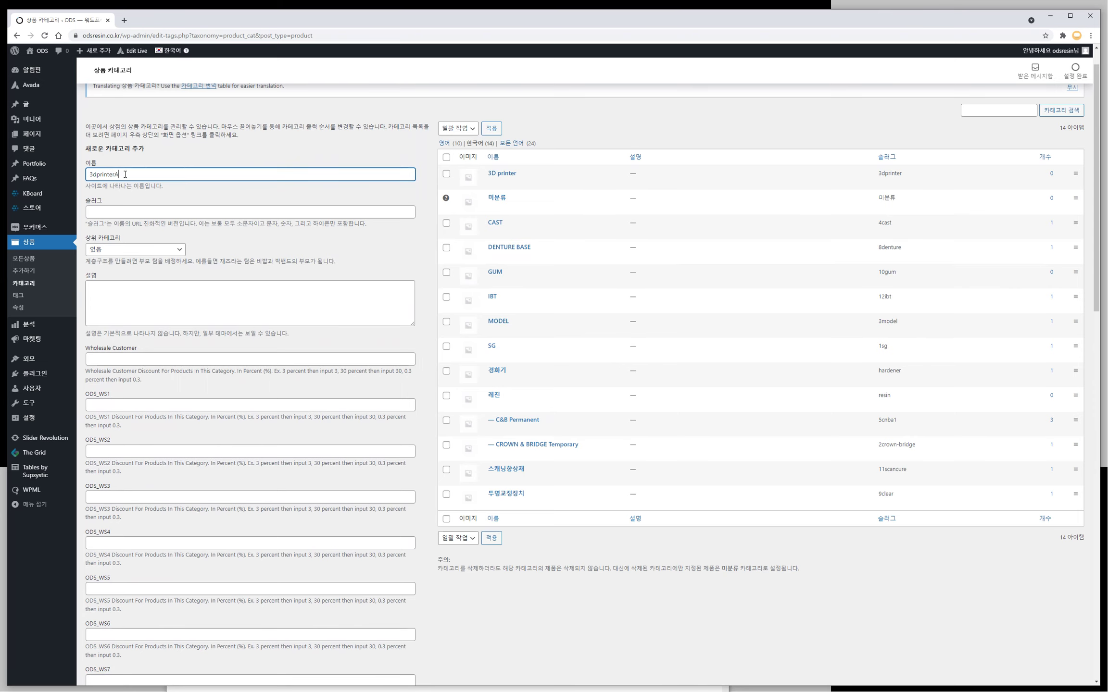
pyautogui.click(160, 213)
pyautogui.write('3dprinterA')
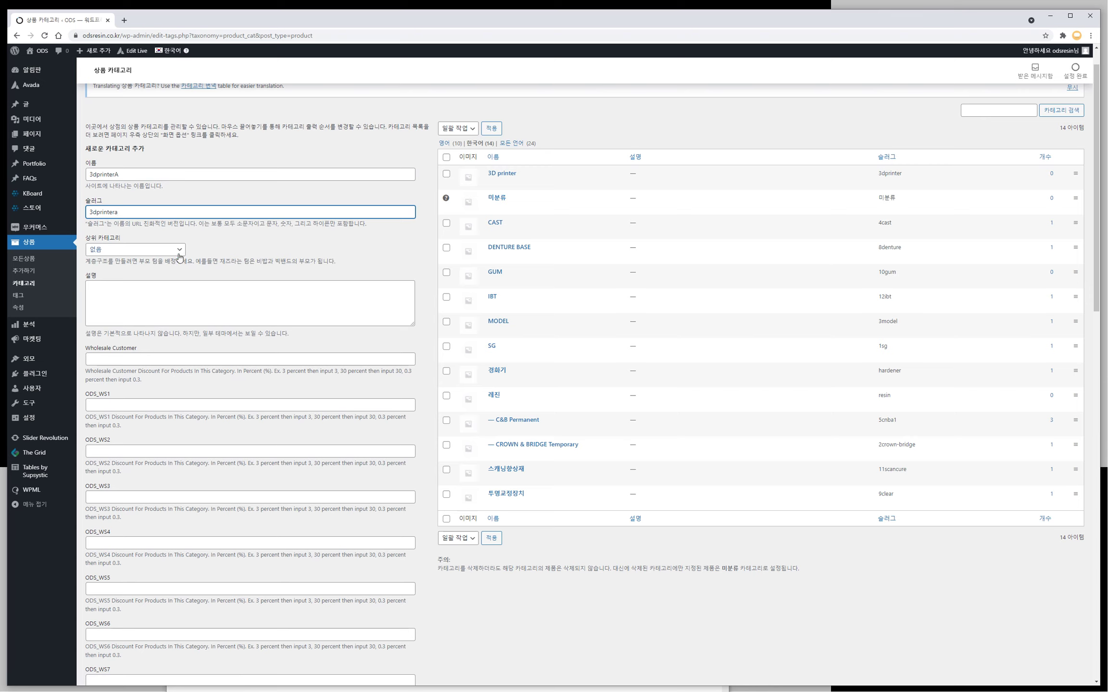
pyautogui.click(179, 255)
pyautogui.click(118, 270)
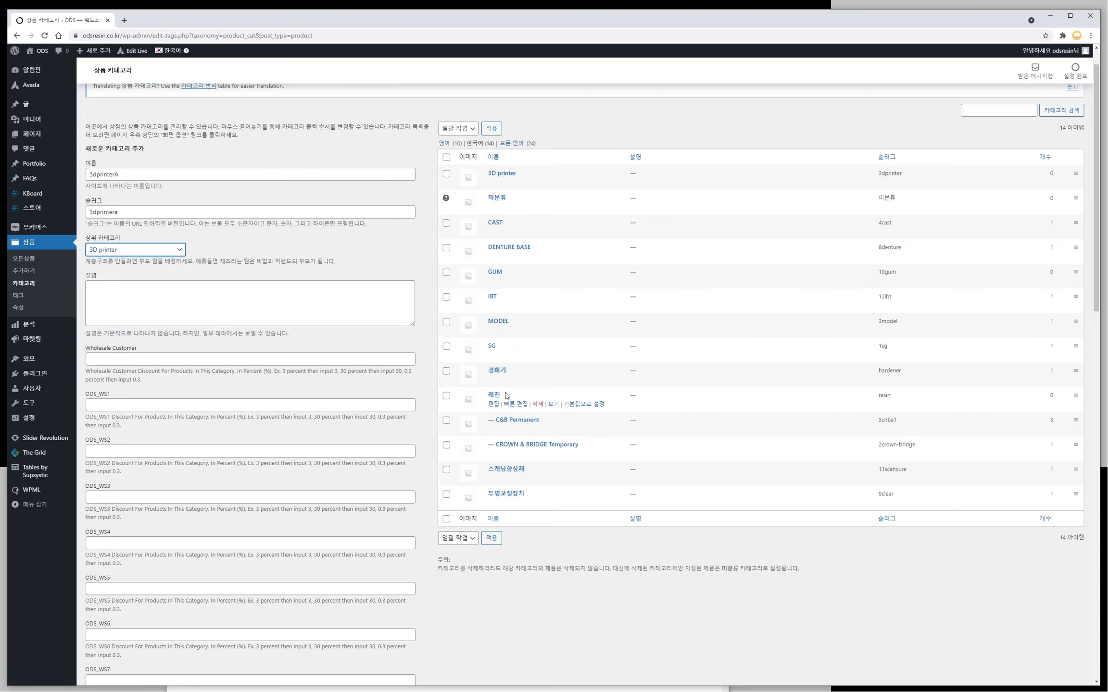
pyautogui.scroll(-13, 332, 518)
pyautogui.scroll(13, 289, 538)
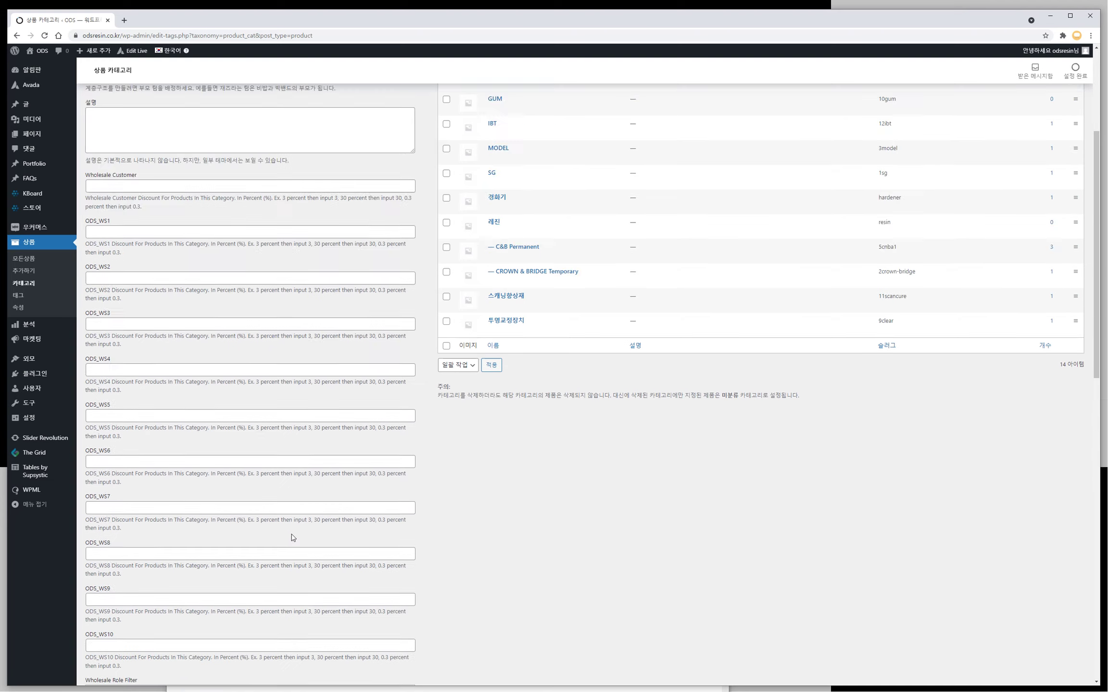
pyautogui.click(24, 283)
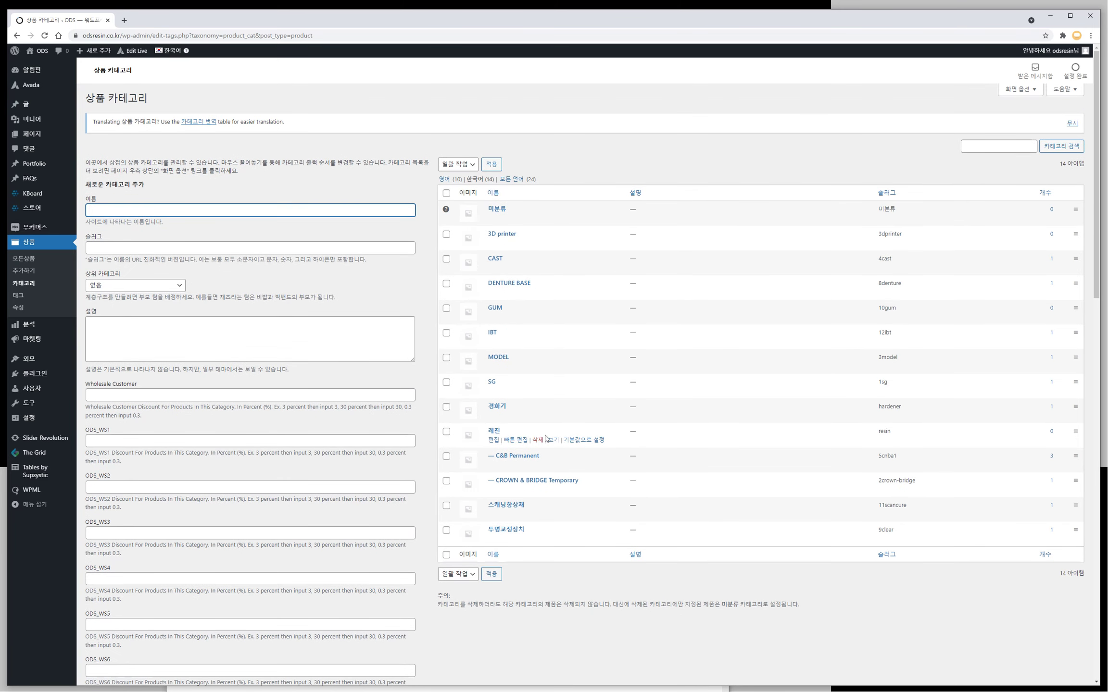
pyautogui.click(180, 287)
pyautogui.click(181, 288)
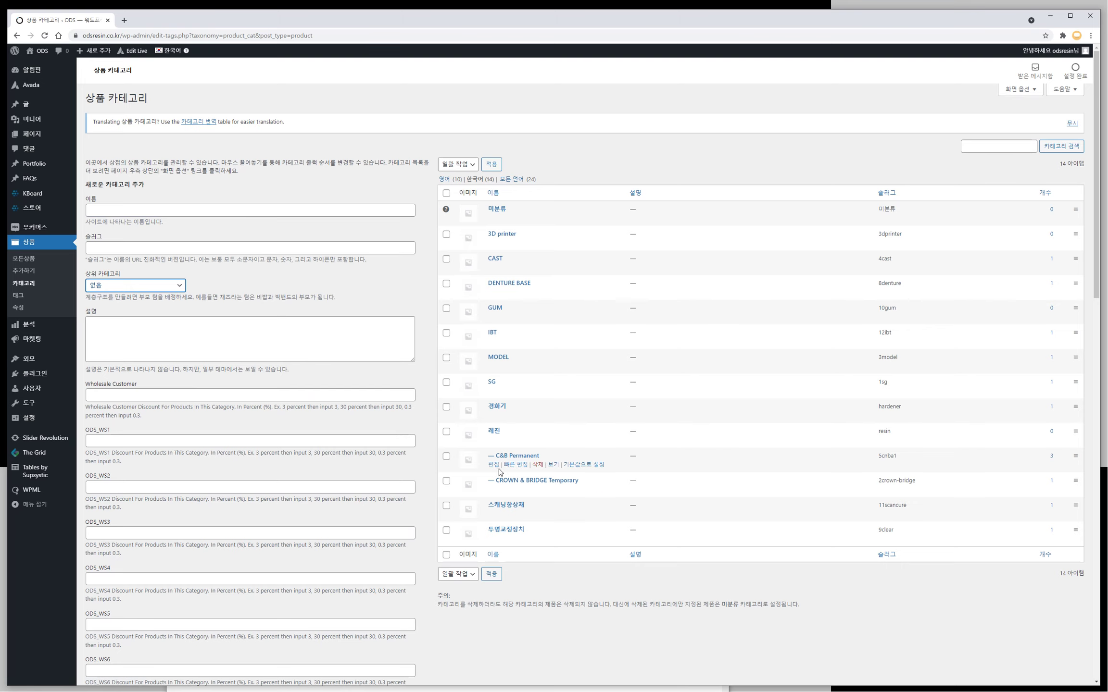
# Set the parent of the SG category to 레진 and save the category.
pyautogui.click(493, 391)
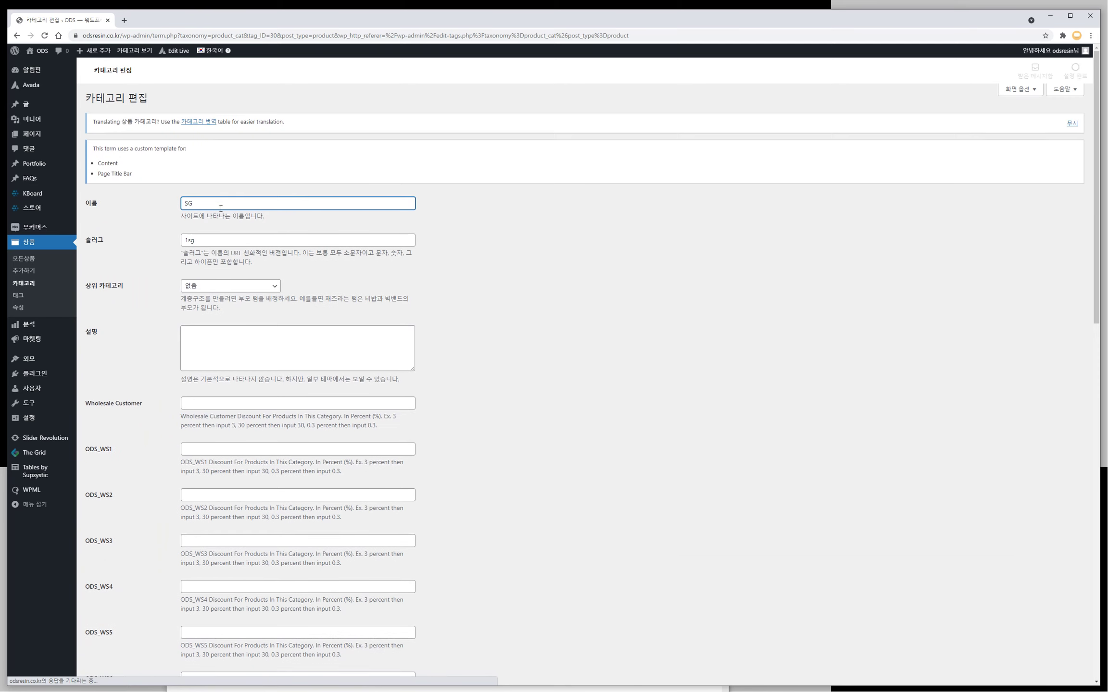
pyautogui.click(217, 285)
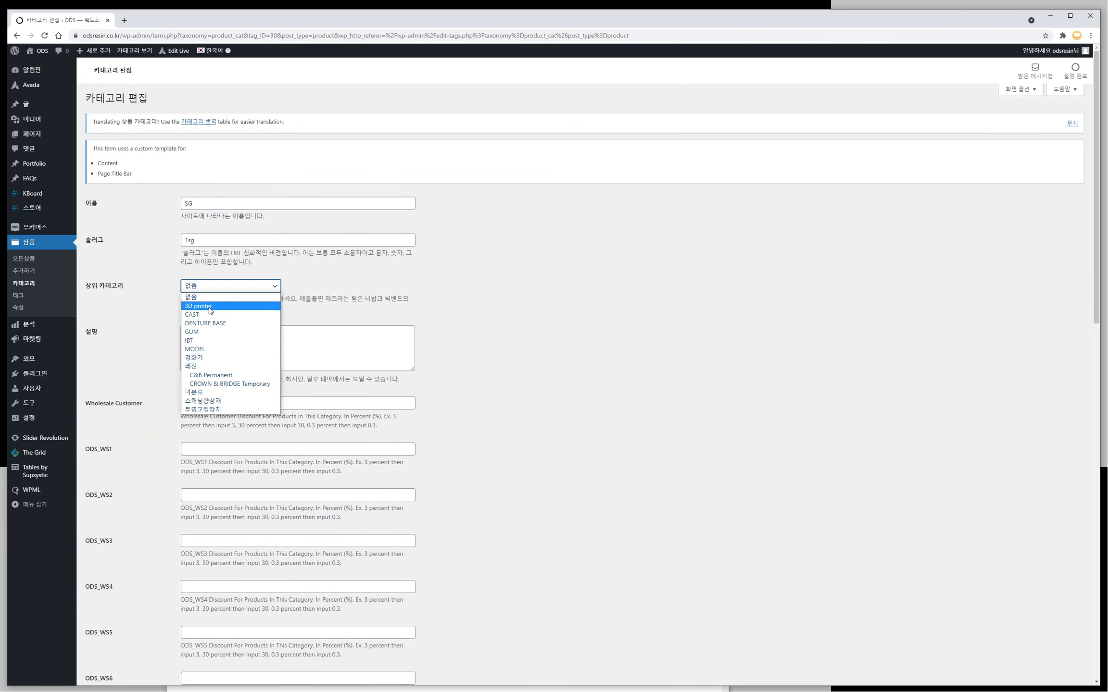
pyautogui.click(203, 368)
pyautogui.scroll(-15, 594, 507)
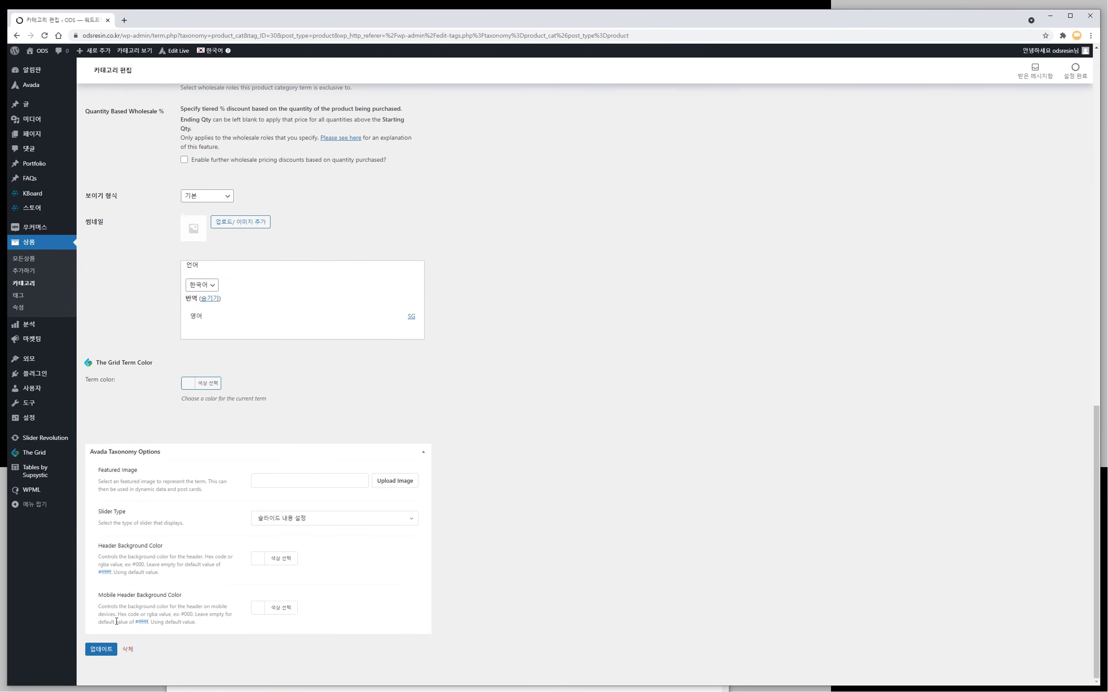
pyautogui.click(98, 650)
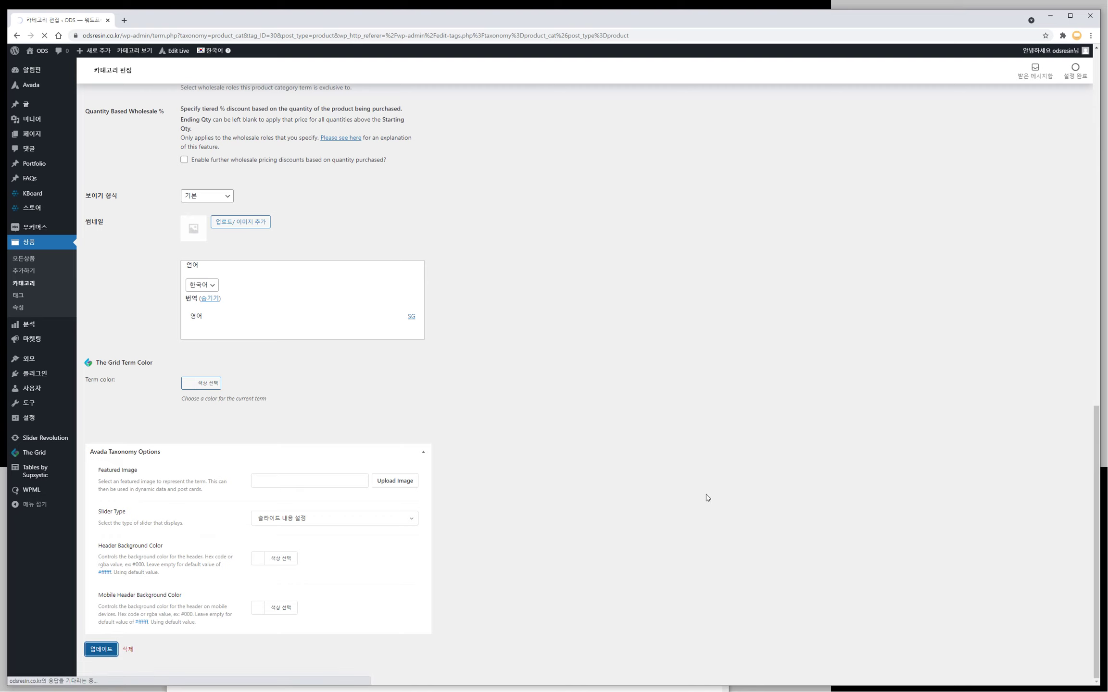